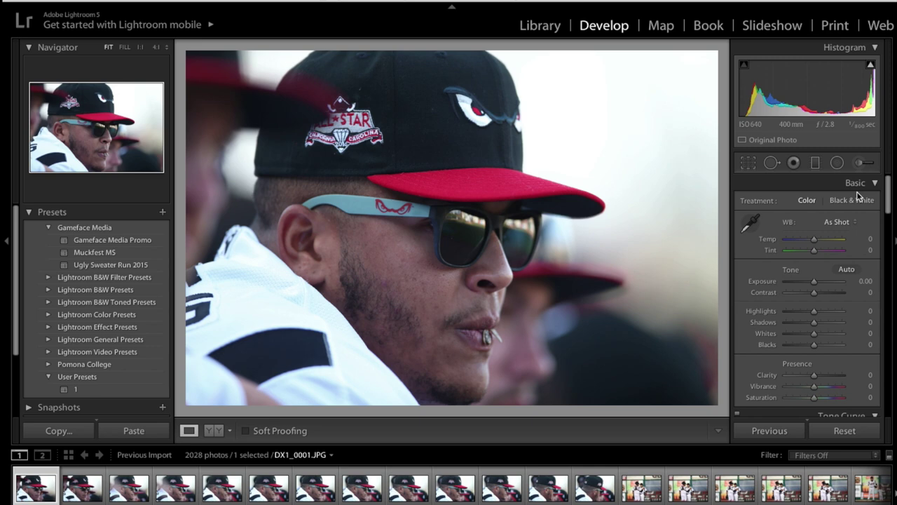
Step ahead one photo, then back to settle on DX1_0002.JPG
key("Right")
key("Right")
key("Right")
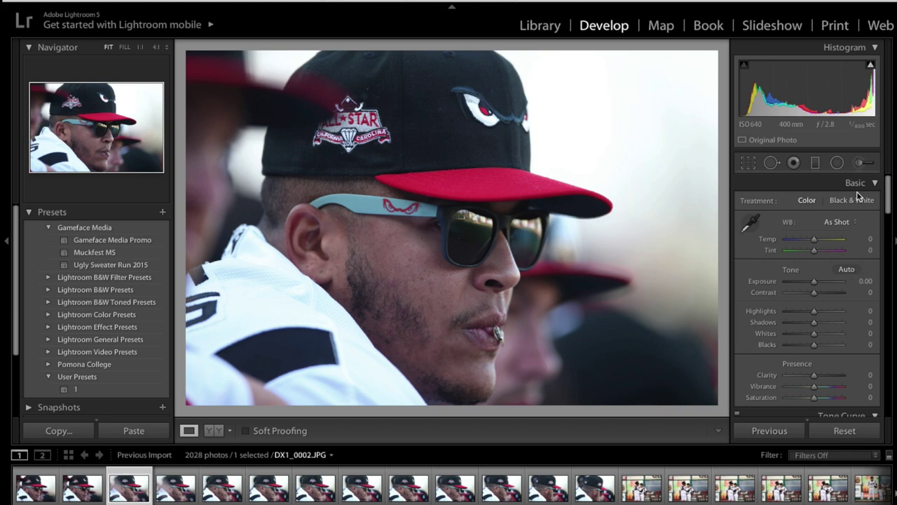
key("Left")
key("Left")
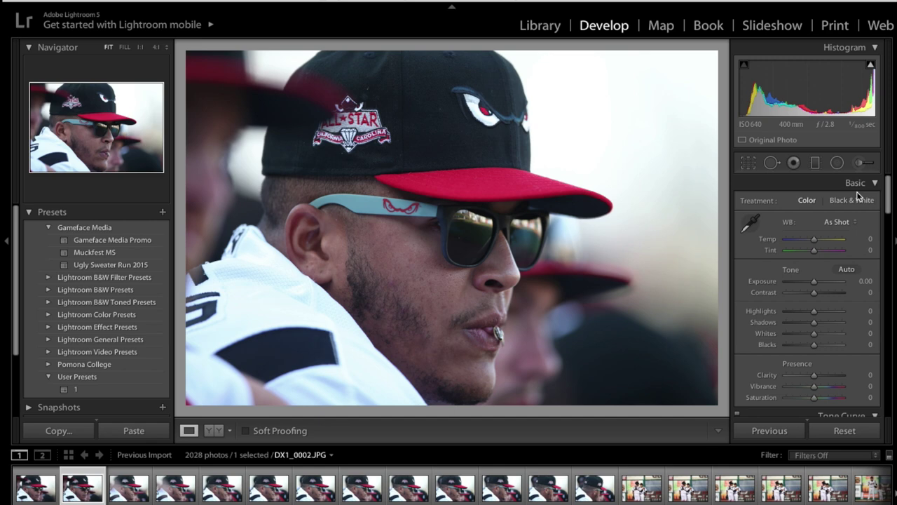
Advance through the dugout close-ups past DX1_0004, DX1_0009 and DX1_0011 toward DX1_0014
key("Right")
key("Right")
key("Right")
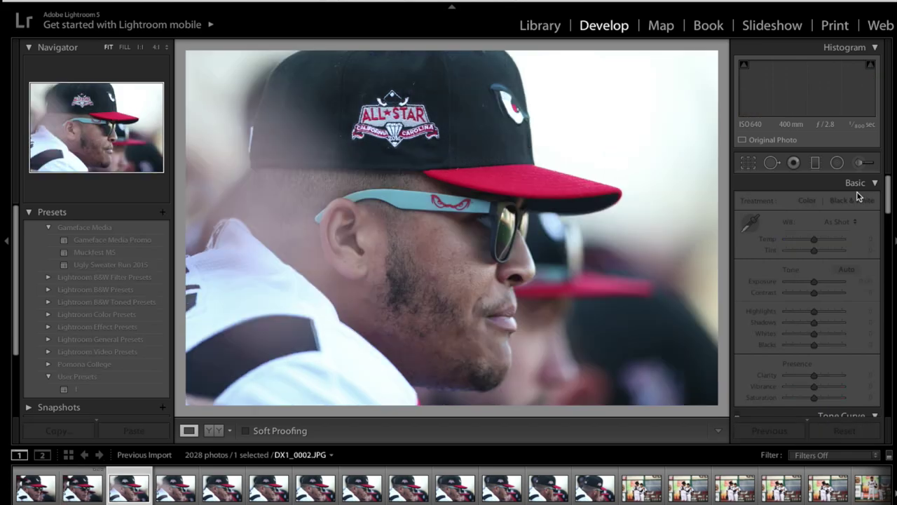
key("Right")
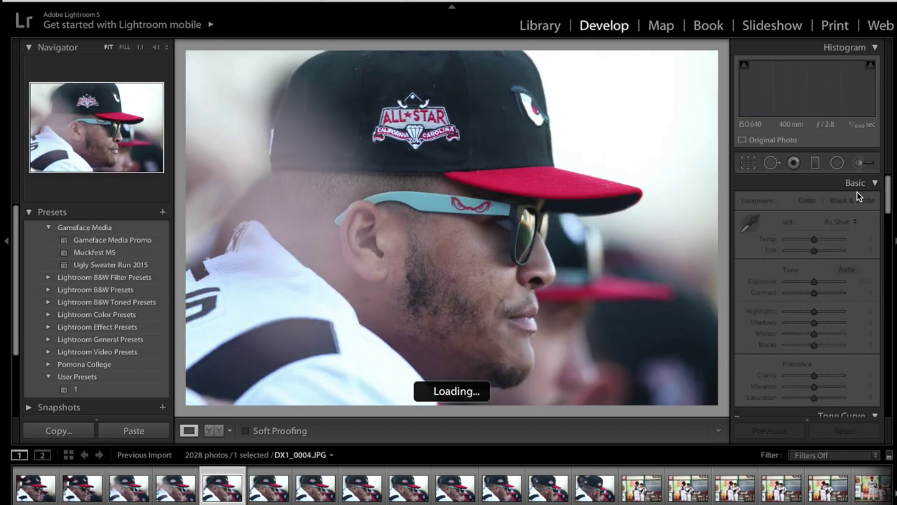
key("Right")
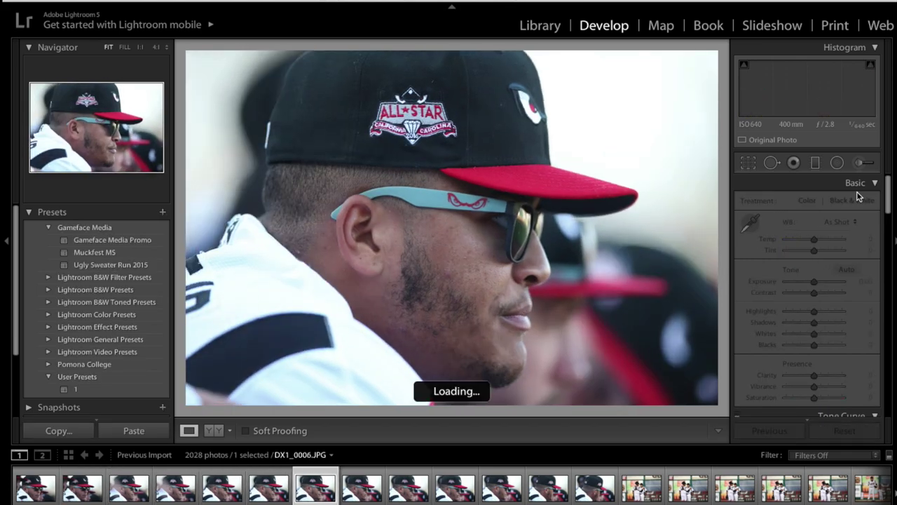
key("Right")
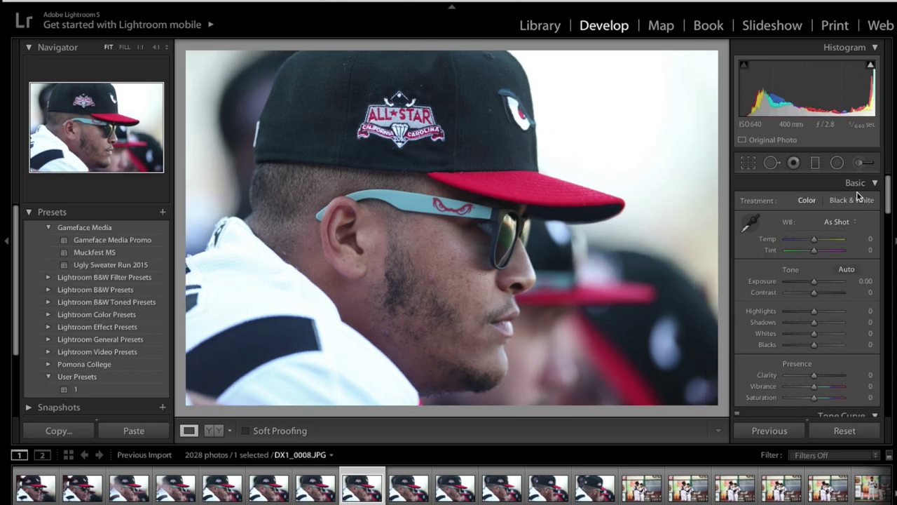
key("Right")
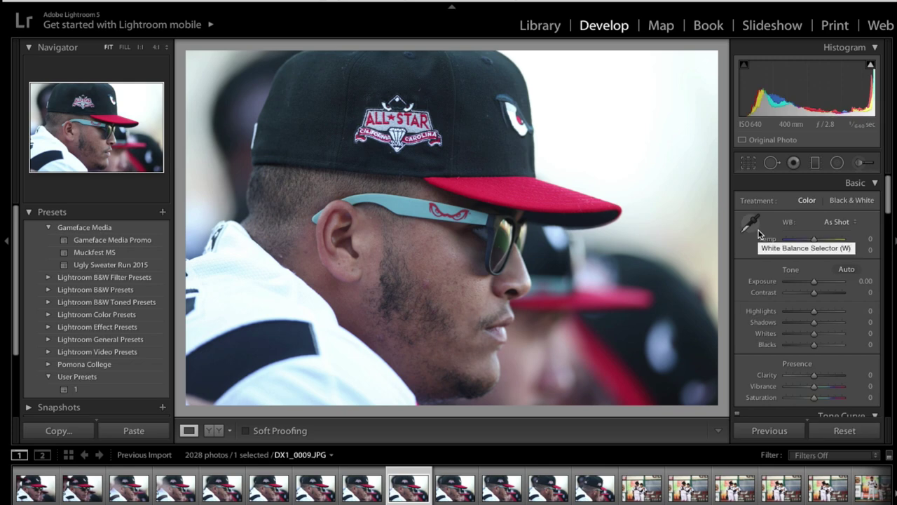
key("Right")
key("Right")
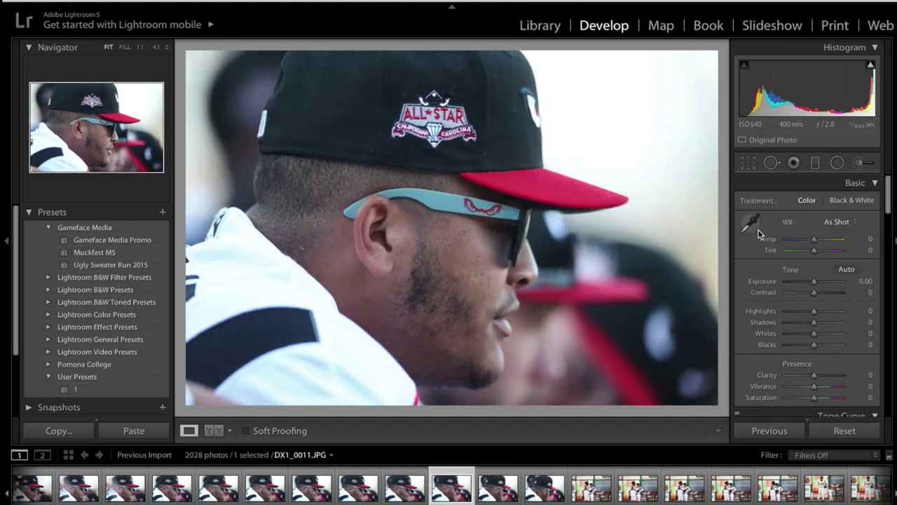
key("Right")
key("Right")
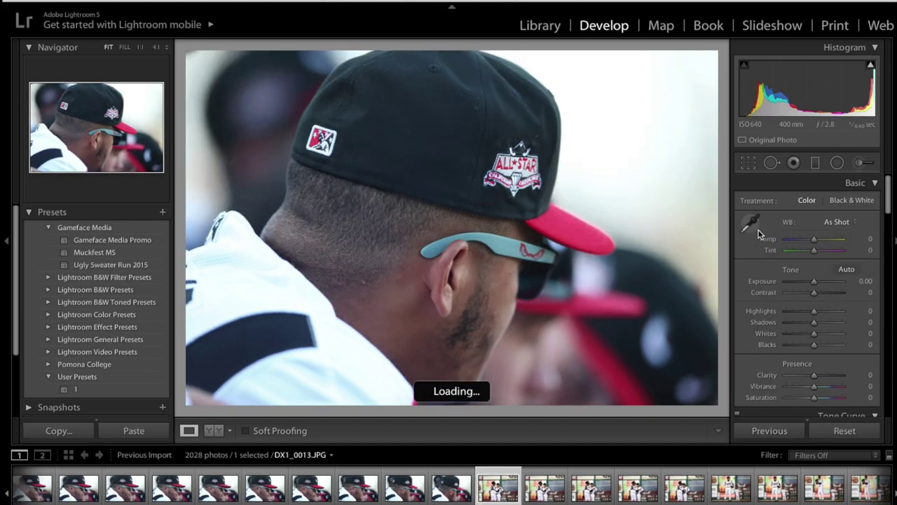
key("Right")
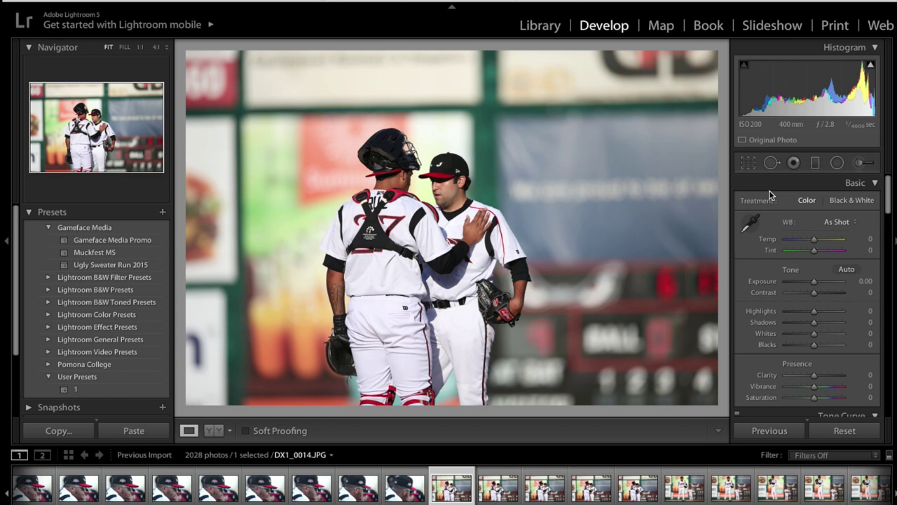
Crop DX1_0014 to a vertical frame, shifting it so both players fill the crop
left_click(748, 162)
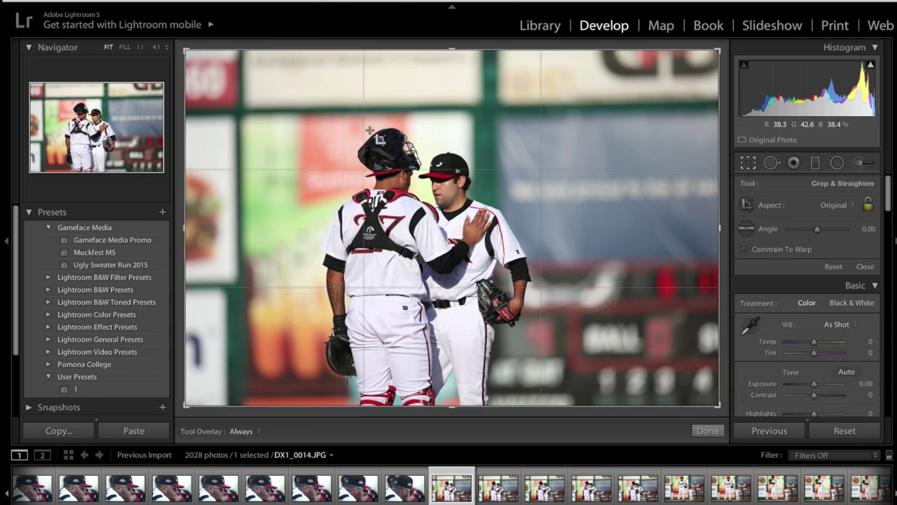
key("x")
left_click_drag(446, 156, 467, 156)
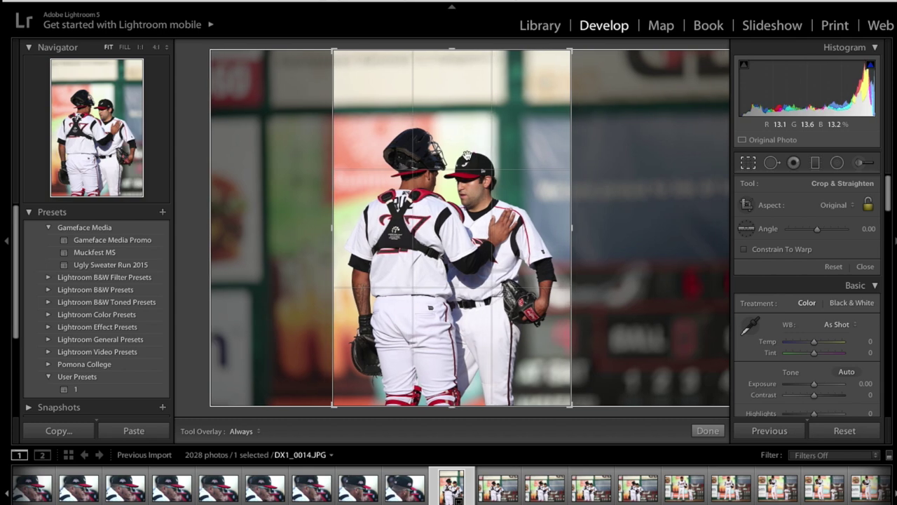
key("Return")
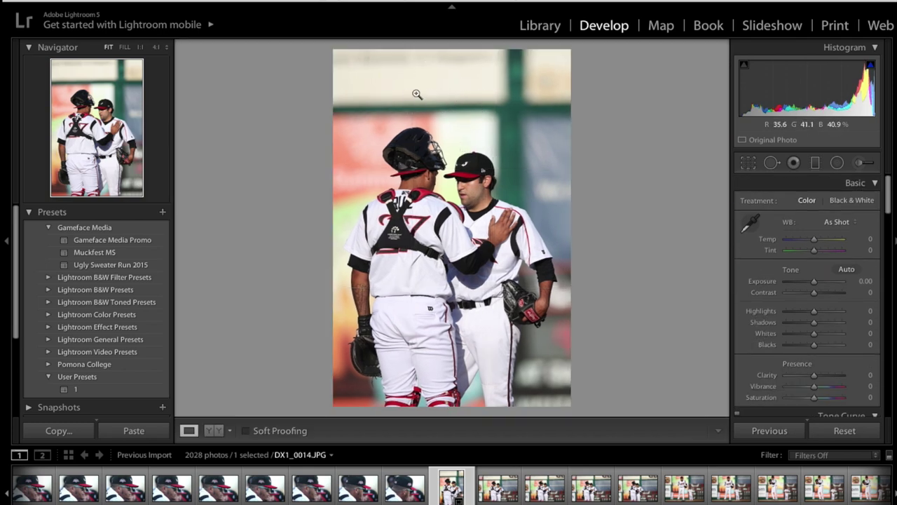
Switch the crop back to a tighter horizontal frame, then advance to DX1_0015
left_click(748, 162)
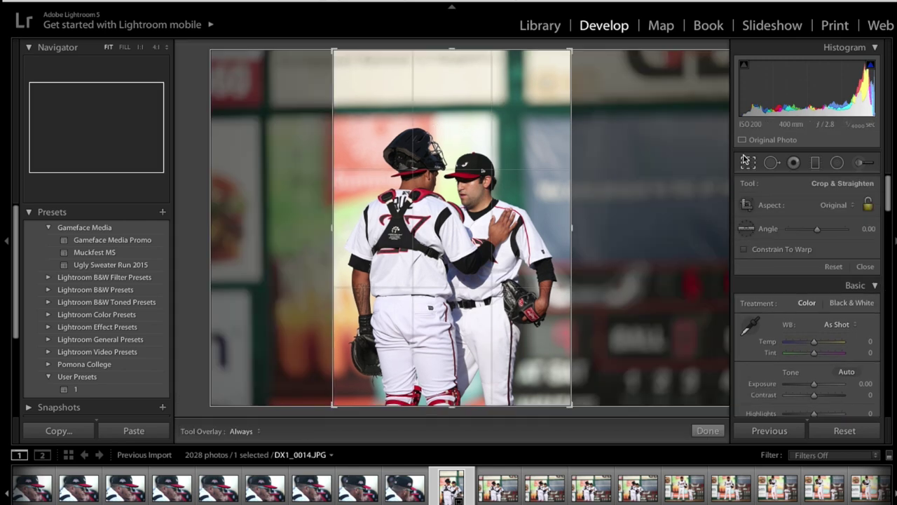
key("x")
left_click(747, 162)
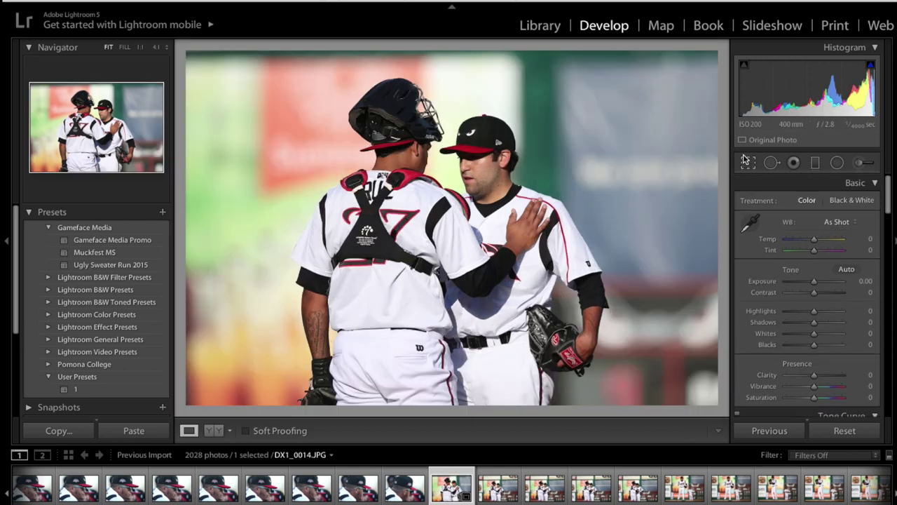
key("Right")
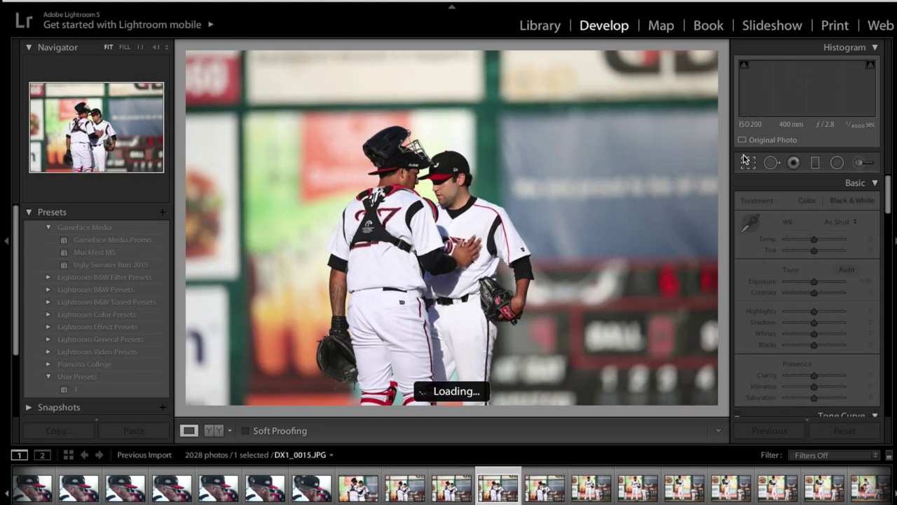
Skip through the pitching photos past DX1_0021 and DX1_0030 to the sharp DX1_0034.JPG
key("Right")
key("Right")
key("Right")
key("Right")
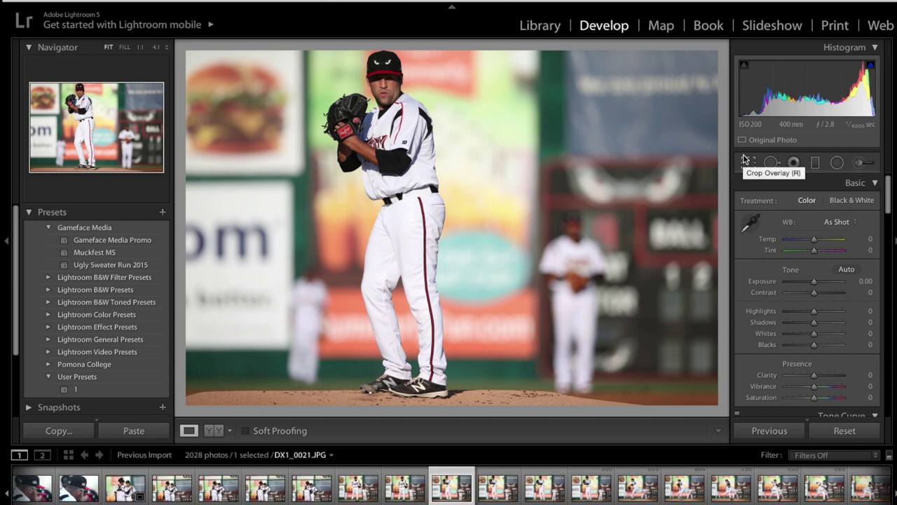
key("Right")
key("Right")
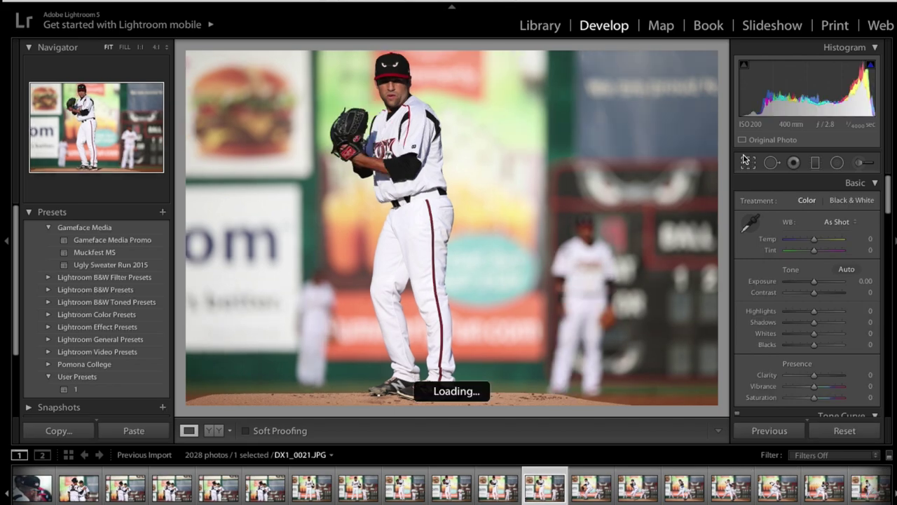
key("Right")
key("Right")
key("Right")
key("Right")
key("Right")
key("Right")
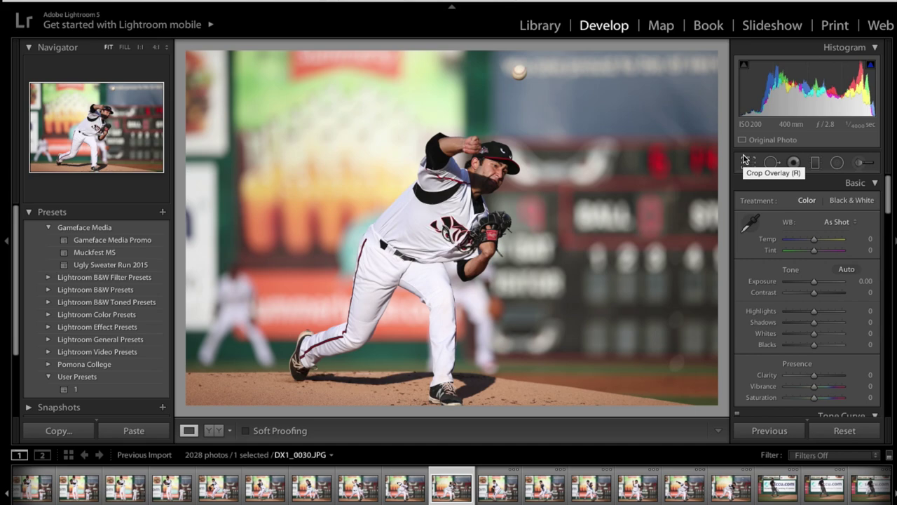
key("Right")
key("Right")
key("Right")
key("Right")
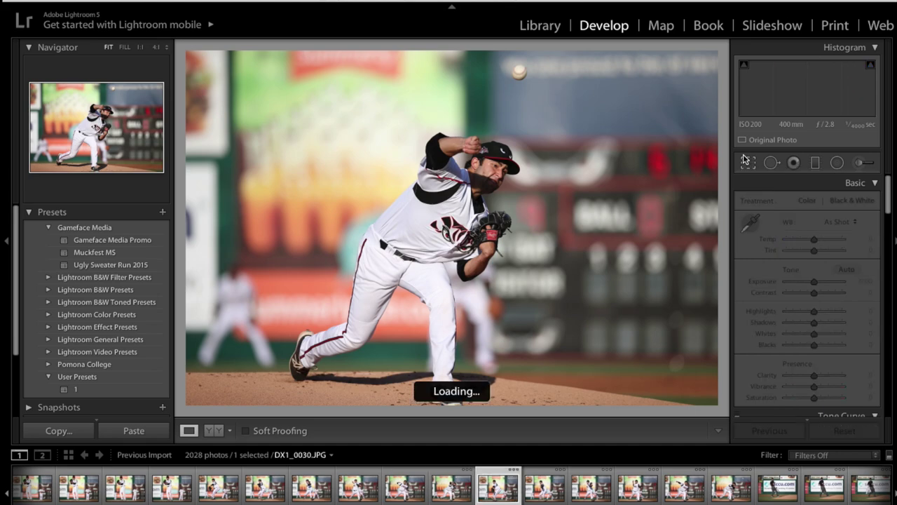
key("Right")
key("Right")
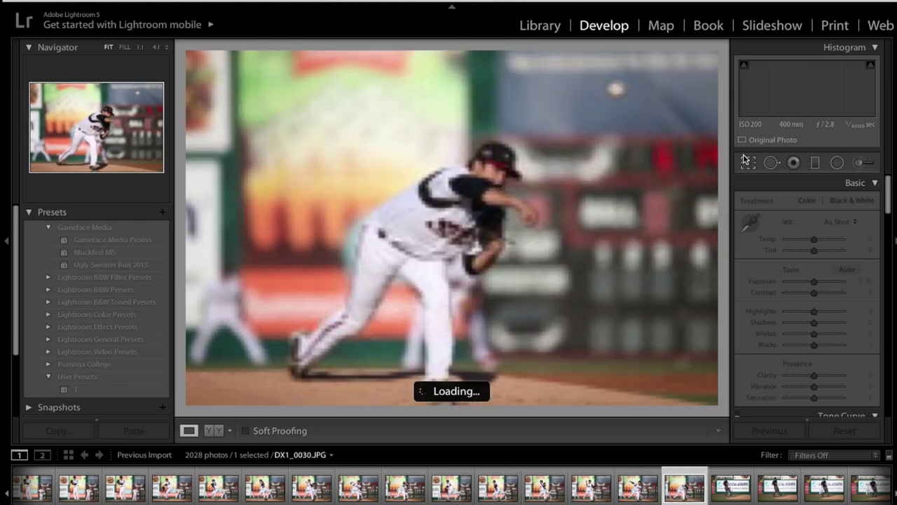
key("Right")
key("Left")
key("Left")
key("Left")
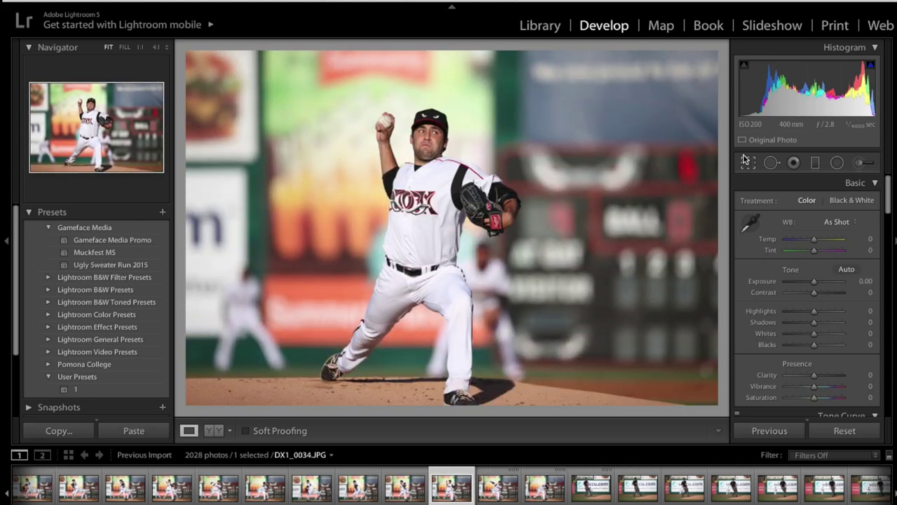
Crop DX1_0034 tightly around the pitcher from top and bottom
left_click(749, 162)
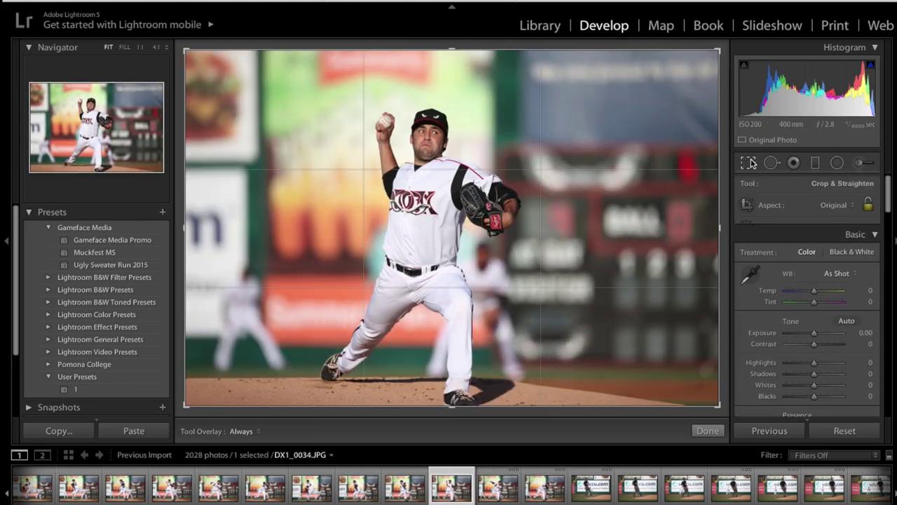
left_click_drag(448, 59, 448, 137)
left_click_drag(452, 225, 454, 297)
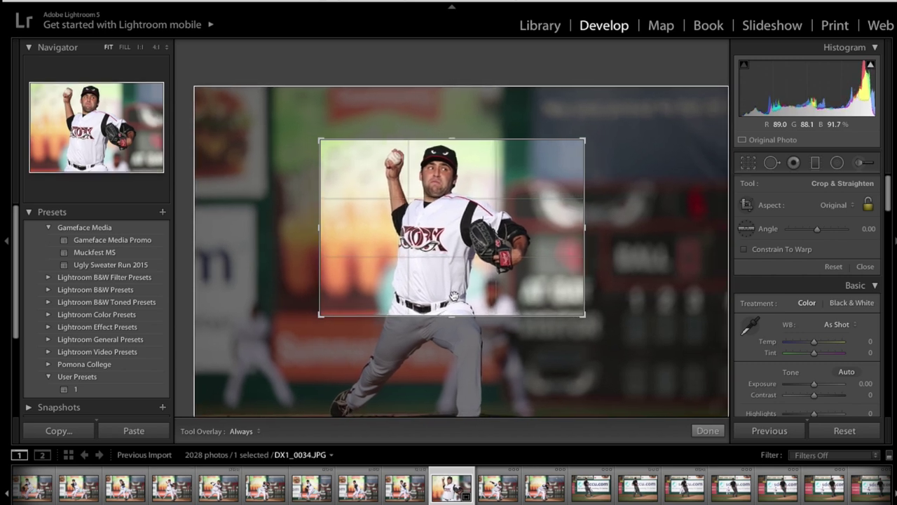
key("Return")
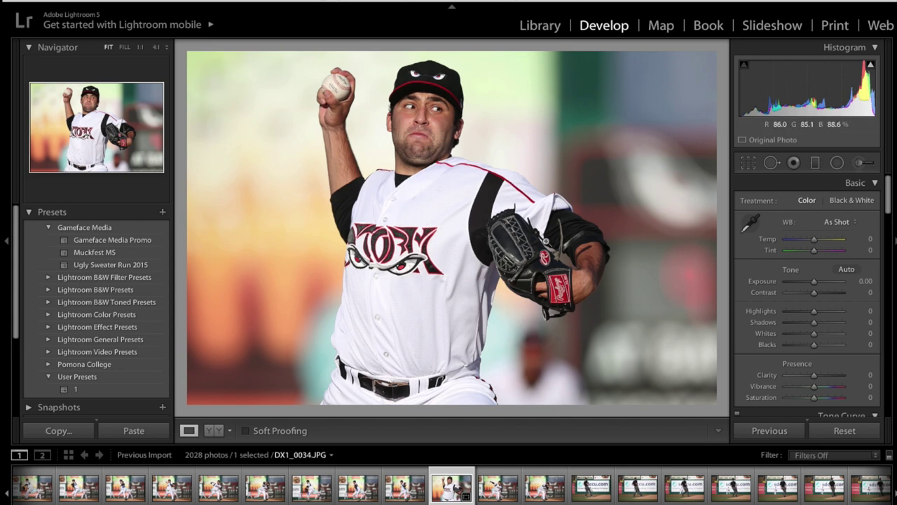
Flip the crop to portrait and reposition it from the pitcher's cap to his knees
left_click(748, 163)
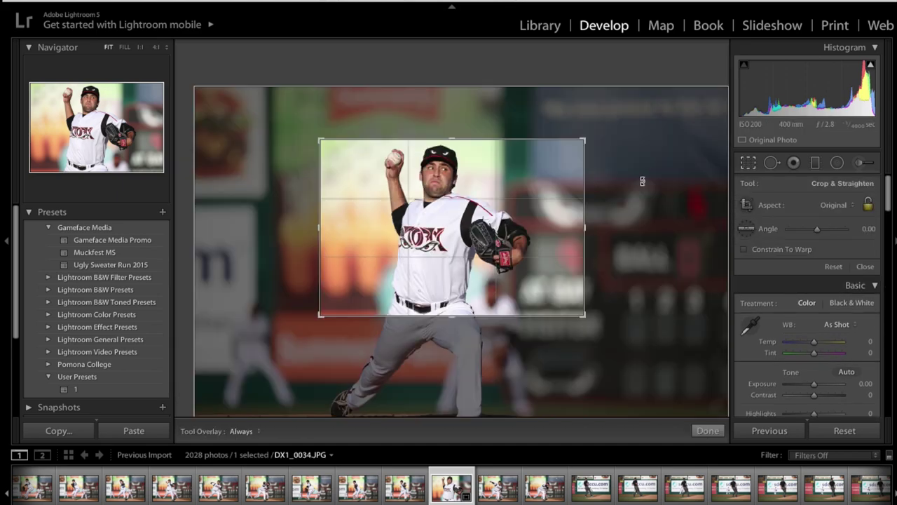
key("x")
left_click_drag(514, 201, 509, 188)
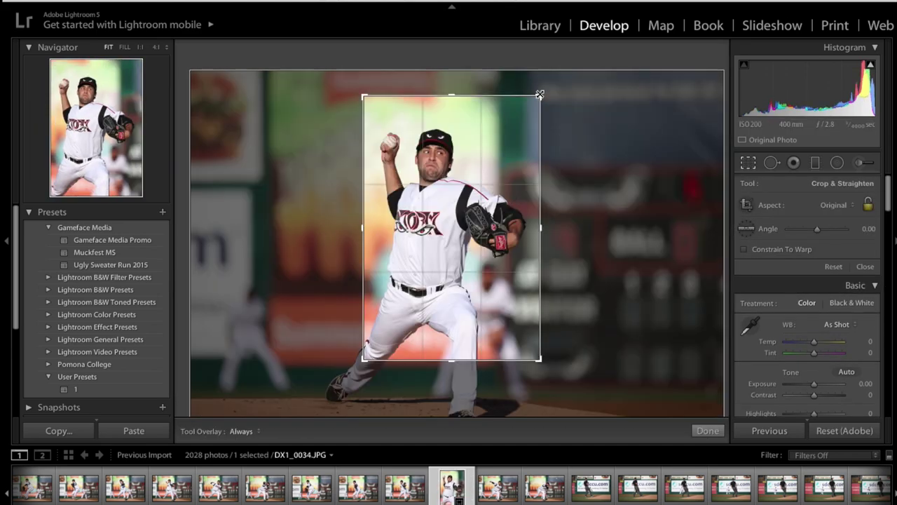
mouse_move(540, 94)
left_mouse_down()
mouse_move(527, 105)
mouse_move(536, 97)
left_mouse_up()
mouse_move(513, 156)
left_mouse_down()
mouse_move(512, 112)
mouse_move(514, 159)
left_mouse_up()
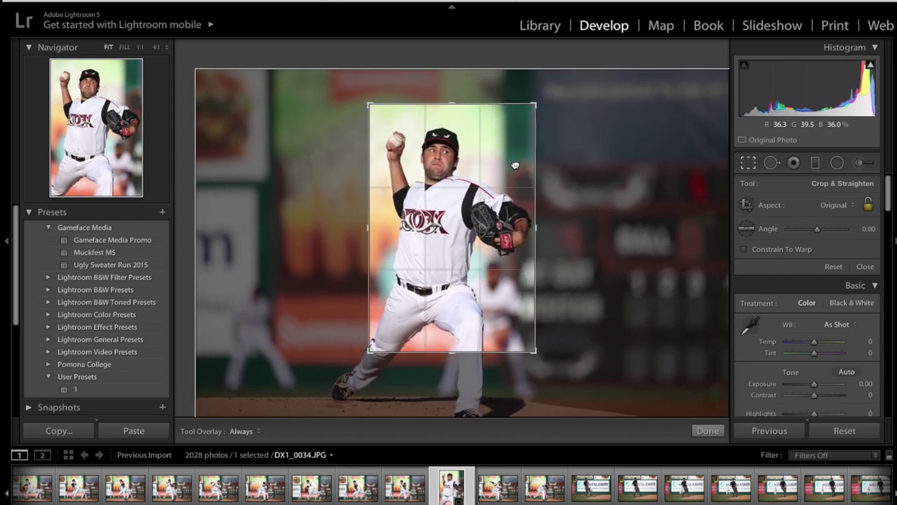
key("Return")
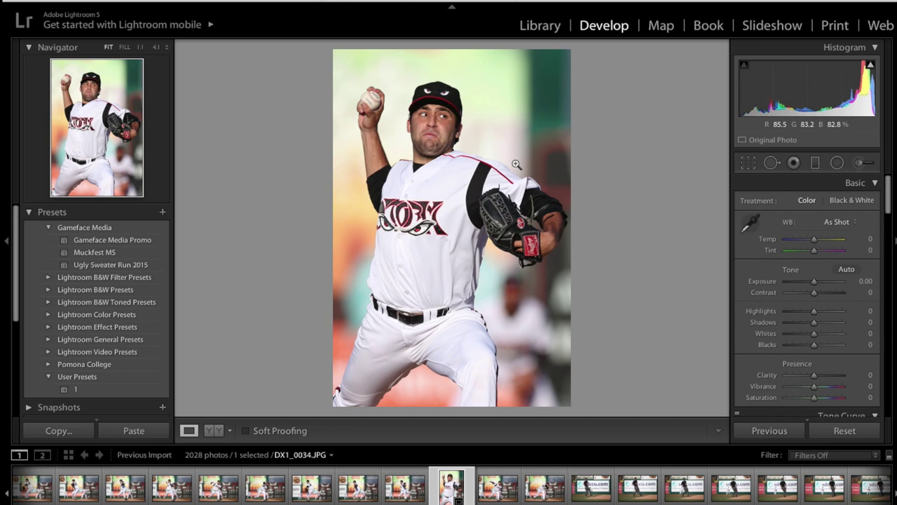
Move through DX1_0035, the outfield photo DX1_0037 and the umpire shots to DX1_0063
key("Right")
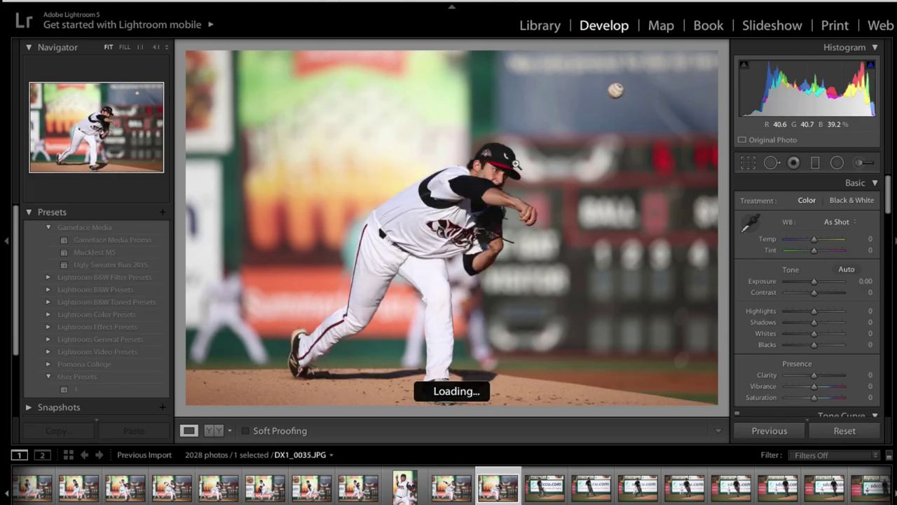
key("Right")
key("Right")
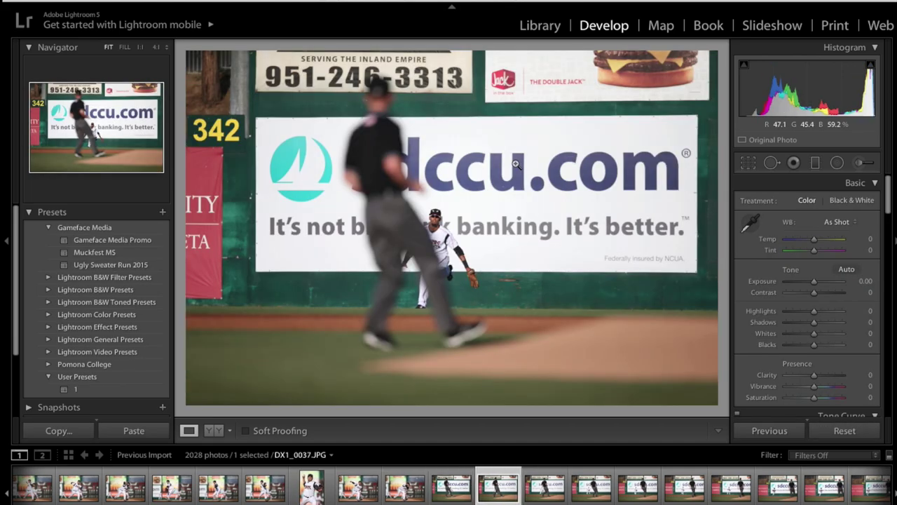
key("Right")
key("Right")
key("Right")
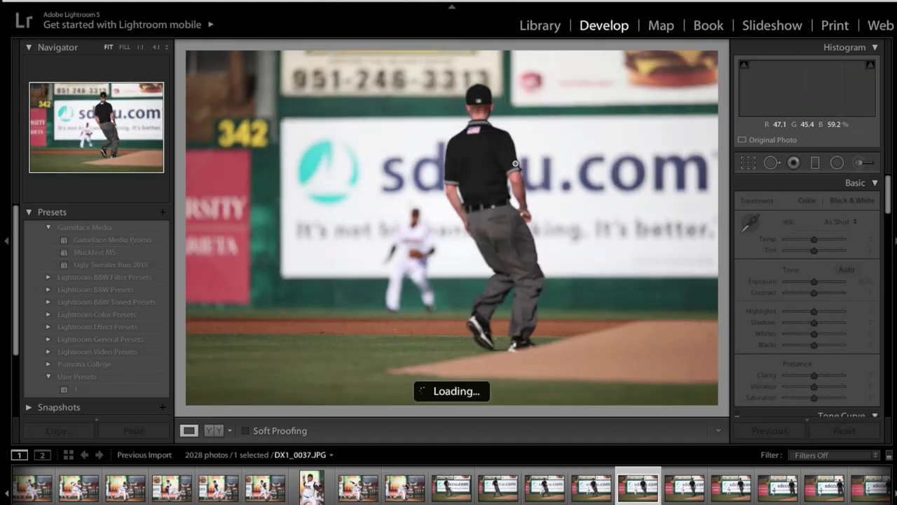
key("Right")
key("Right")
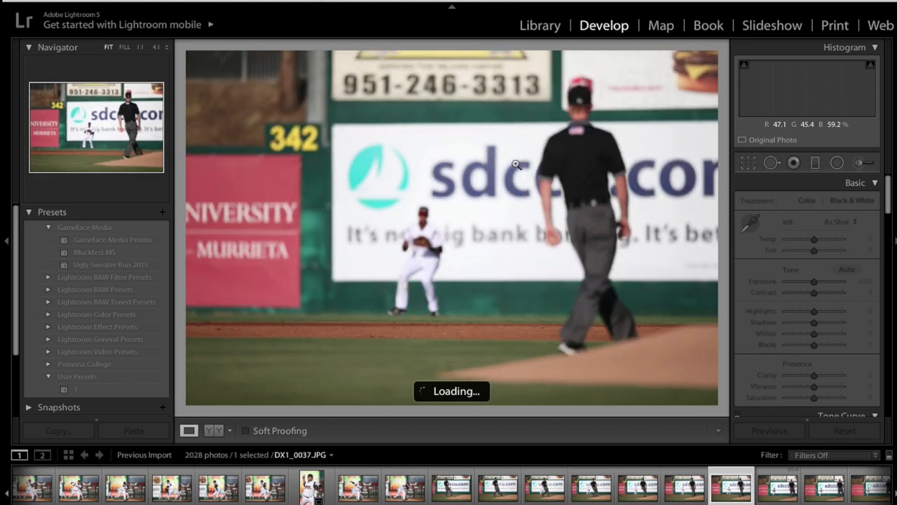
key("Right")
key("Right")
key("Right")
key("Right")
key("Right")
key("Right")
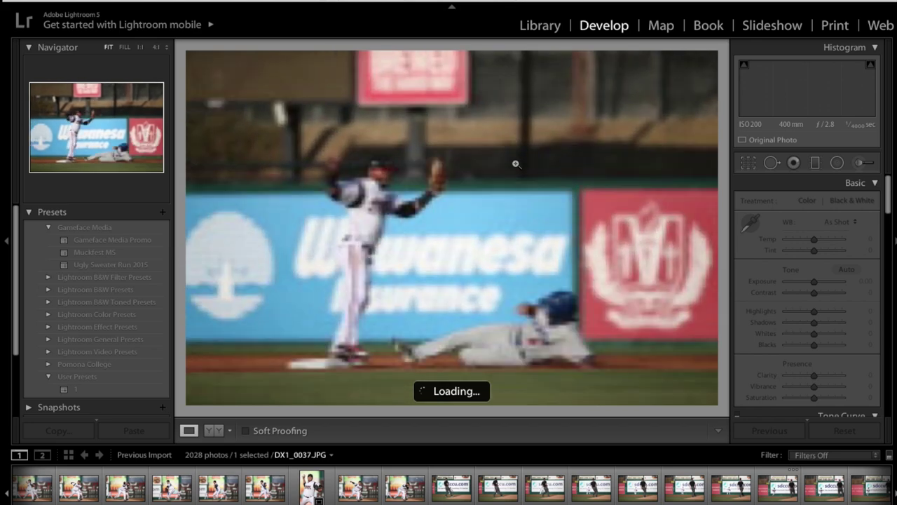
key("Right")
key("Right")
key("Right")
key("Right")
key("Right")
key("Right")
key("Right")
key("Right")
key("Left")
key("Left")
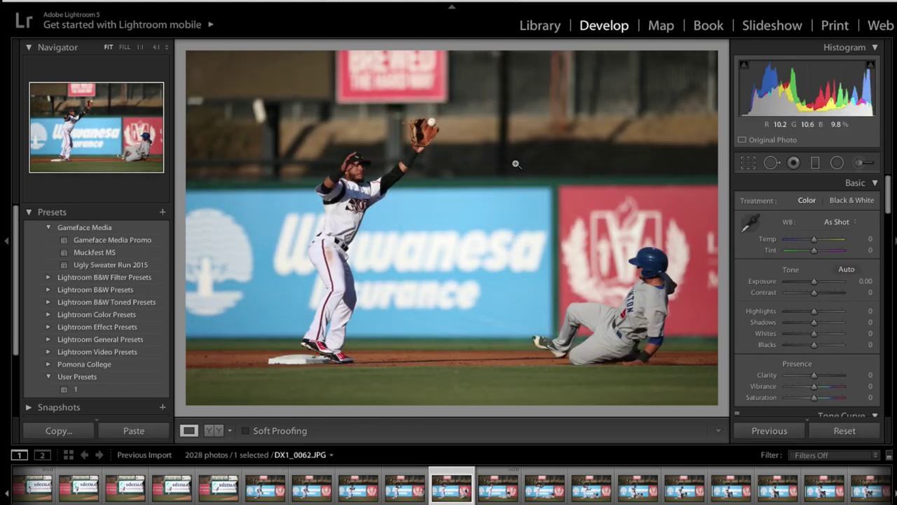
Step through the batting photos, past DX1_0073 and DX1_0078, settling on DX1_0076
key("Right")
key("Right")
key("Right")
key("Right")
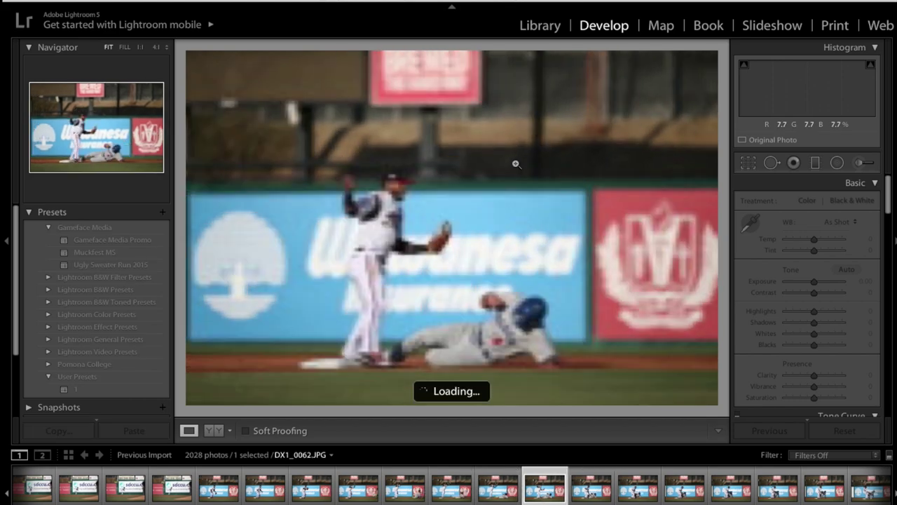
key("Right")
key("Right")
key("Right")
key("Right")
key("Right")
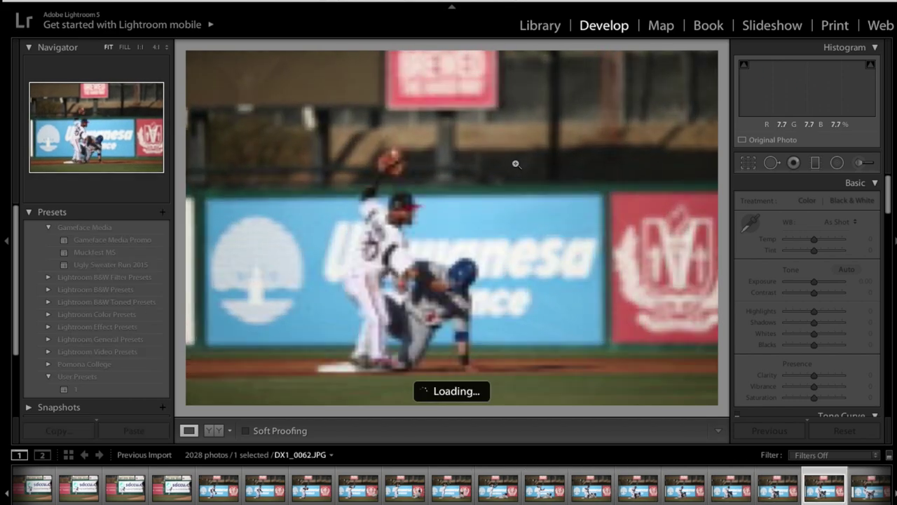
key("Right")
key("Right")
key("Right")
key("Right")
key("Right")
key("Right")
key("Right")
key("Right")
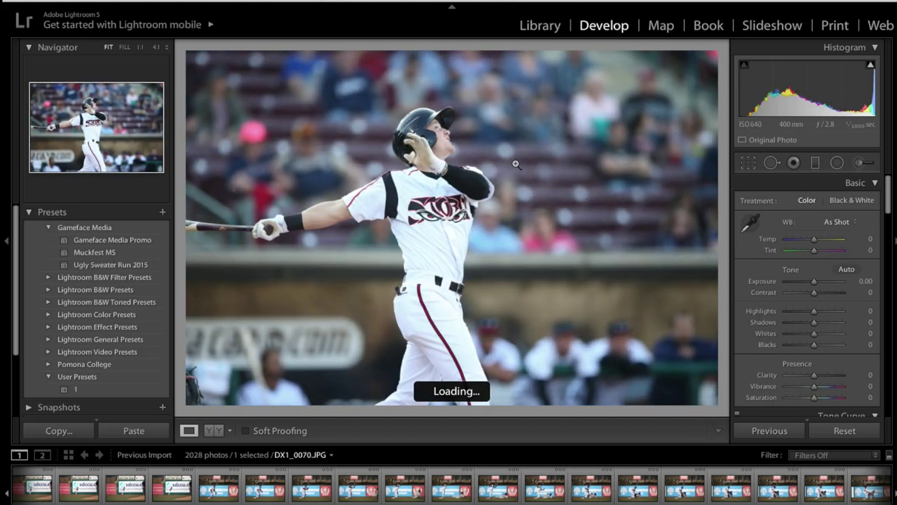
key("Right")
key("Right")
key("Right")
key("Right")
key("Right")
key("Right")
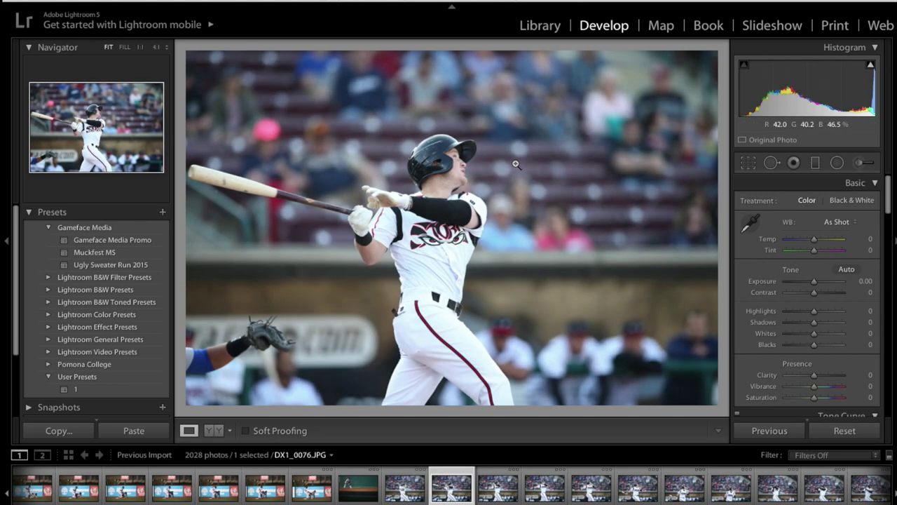
key("Left")
key("Left")
key("Left")
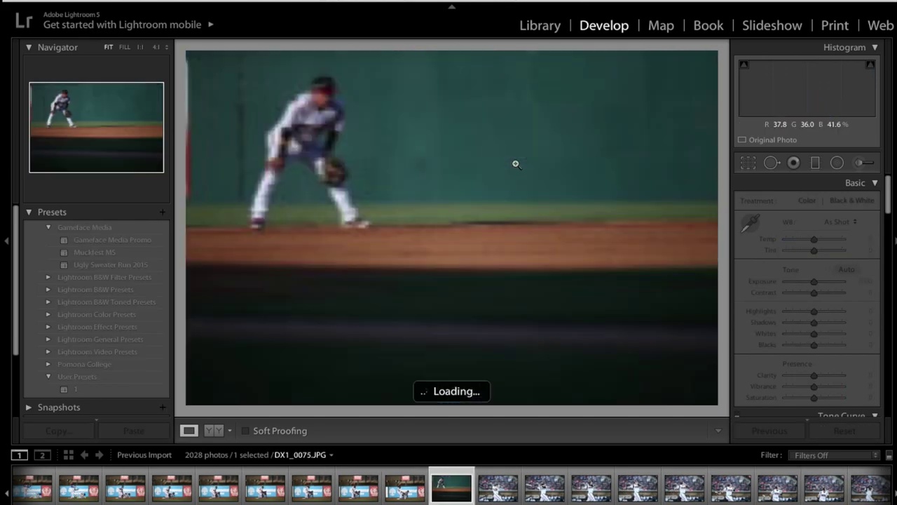
key("Right")
key("Right")
key("Right")
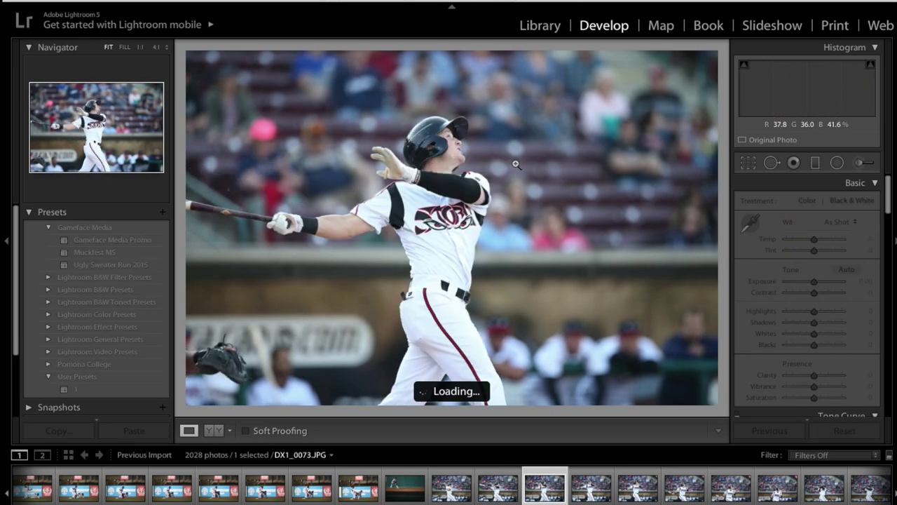
key("Right")
key("Right")
key("Right")
key("Right")
key("Right")
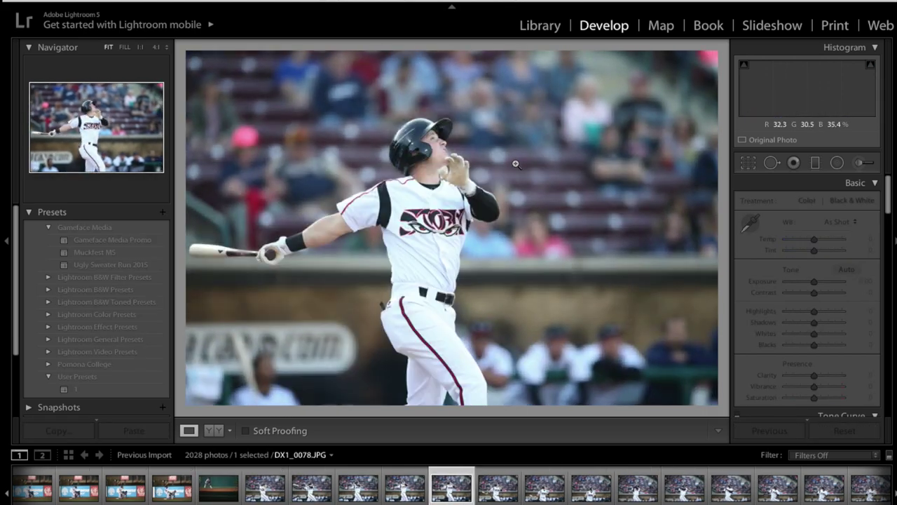
key("Left")
key("Left")
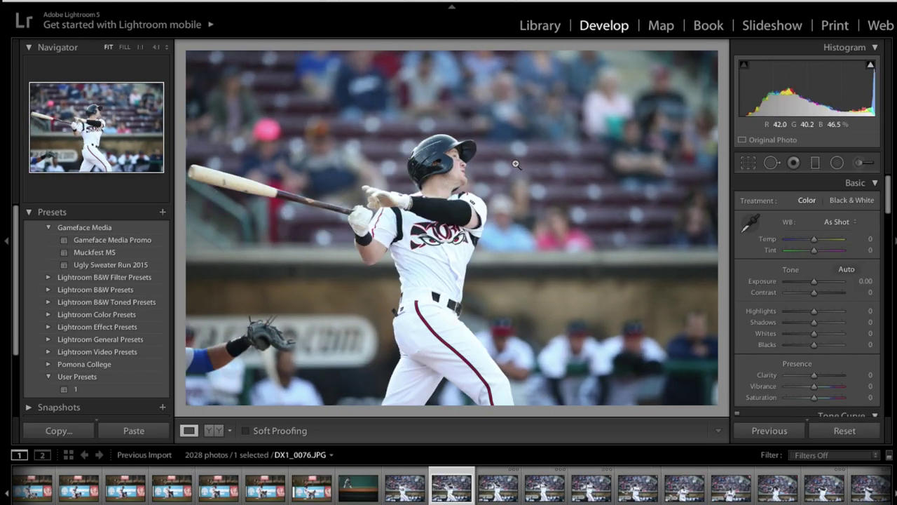
Crop DX1_0076 tighter from the bottom-right and top-right corners, framing the batter
left_click(748, 162)
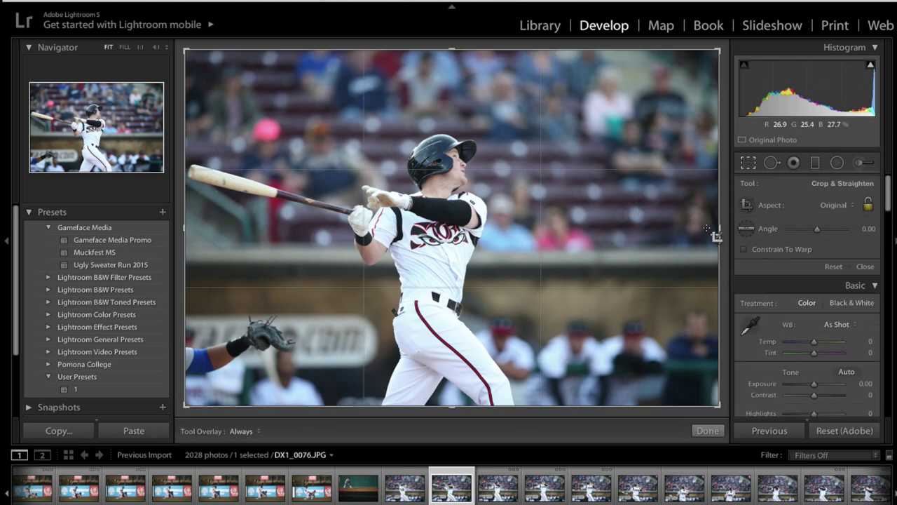
mouse_move(716, 227)
left_mouse_down()
mouse_move(701, 226)
mouse_move(722, 226)
left_mouse_up()
key("Return")
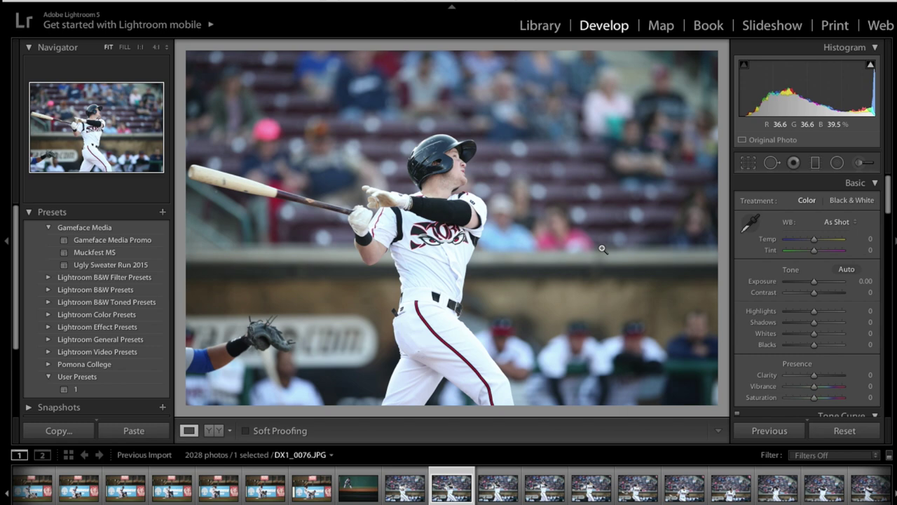
left_click(748, 163)
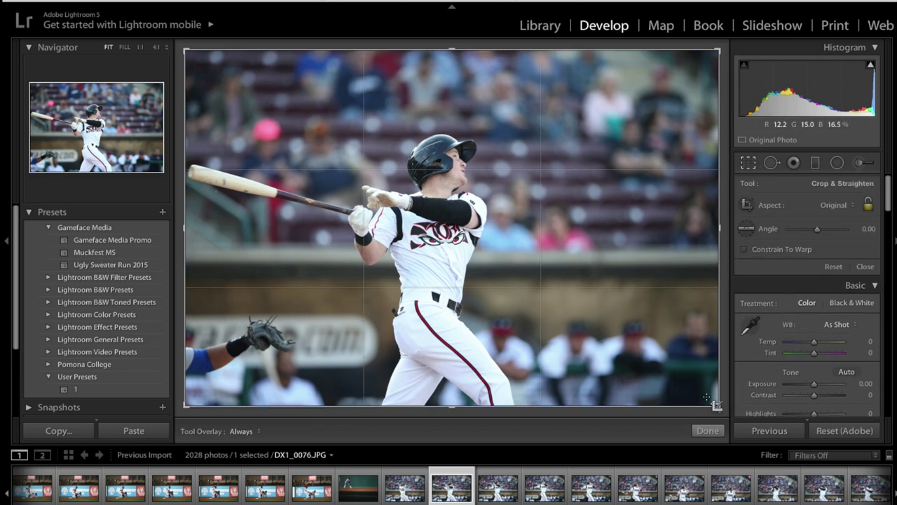
left_click_drag(718, 405, 651, 366)
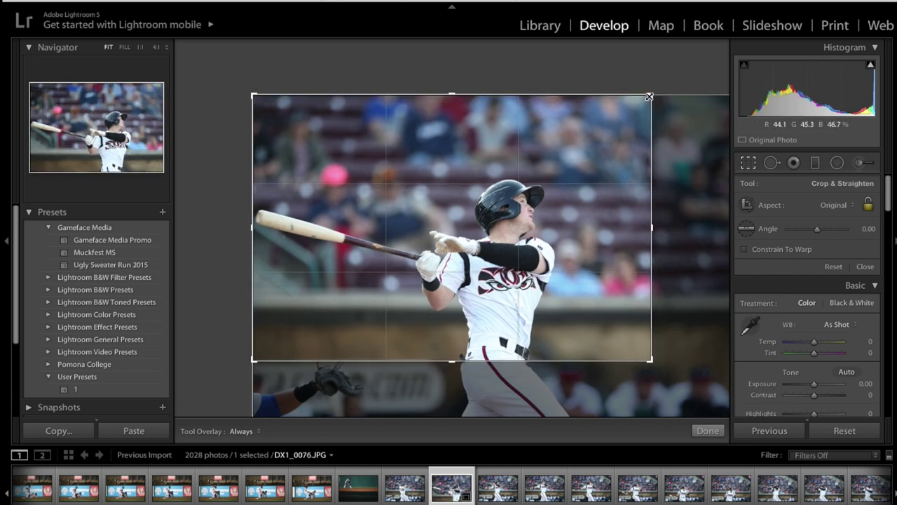
left_click_drag(648, 96, 620, 122)
left_click_drag(543, 189, 429, 184)
key("Return")
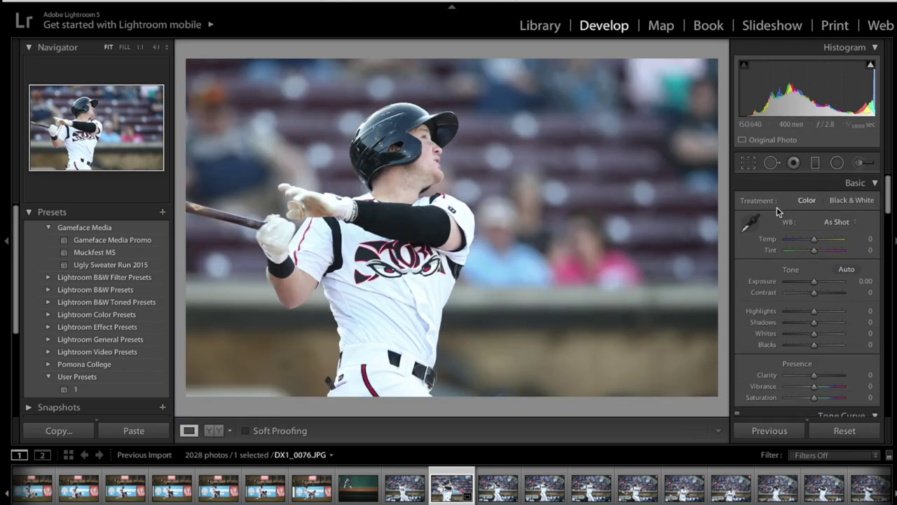
Convert the crop to portrait, tighten it from the top, and check it at 1:1
left_click(748, 162)
key("x")
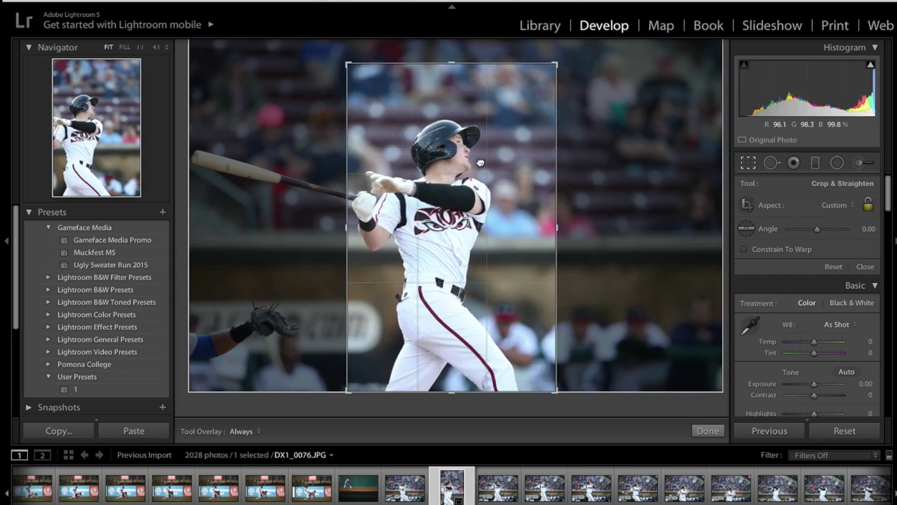
left_click_drag(535, 139, 551, 124)
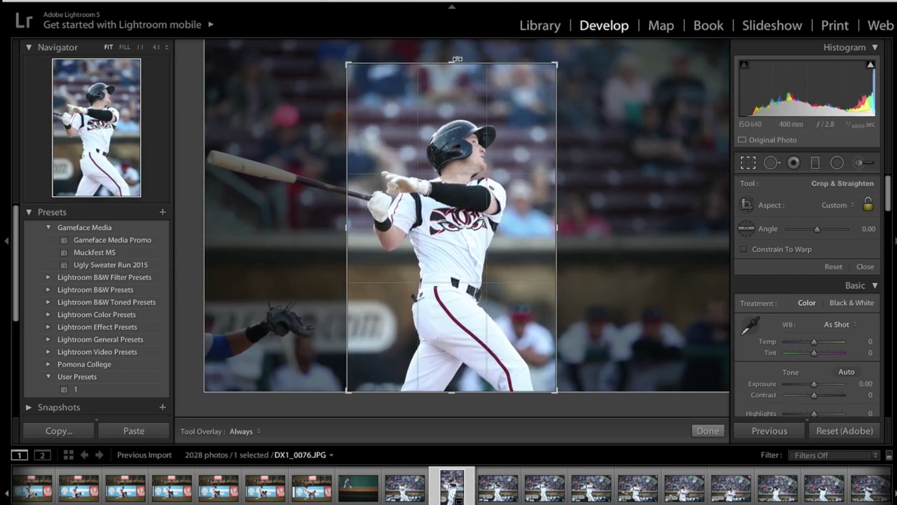
left_click_drag(453, 62, 452, 120)
key("Return")
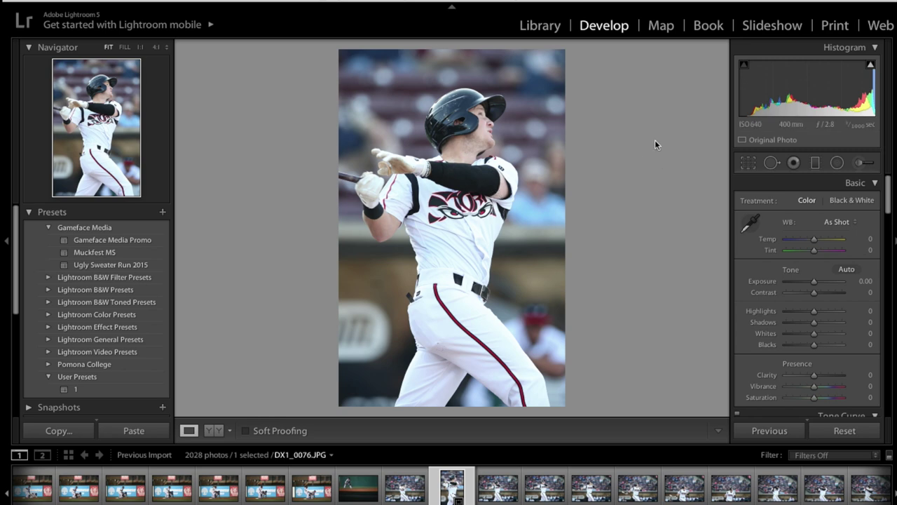
left_click(477, 112)
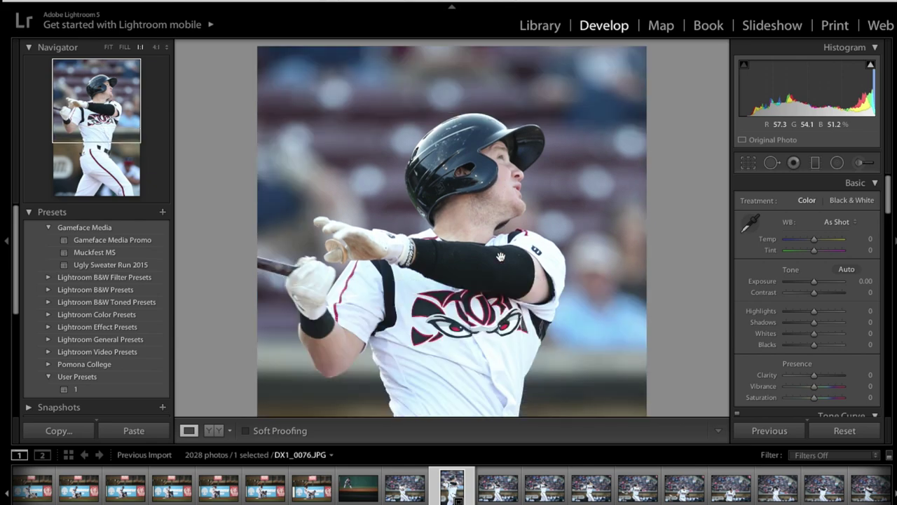
left_click(500, 257)
Advance seven photos through the shoot to the vertical batting shot DX1_0104
key("Right")
key("Right")
key("Right")
key("Right")
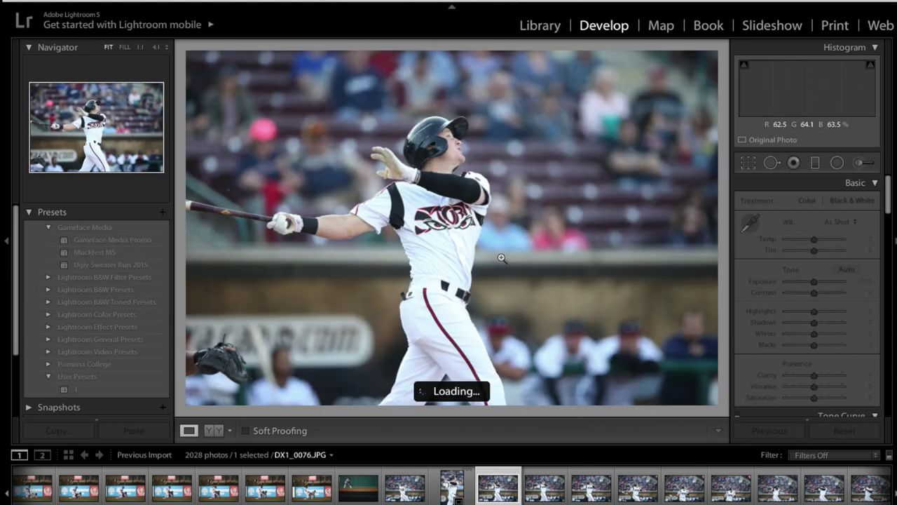
key("Right")
key("Right")
key("Right")
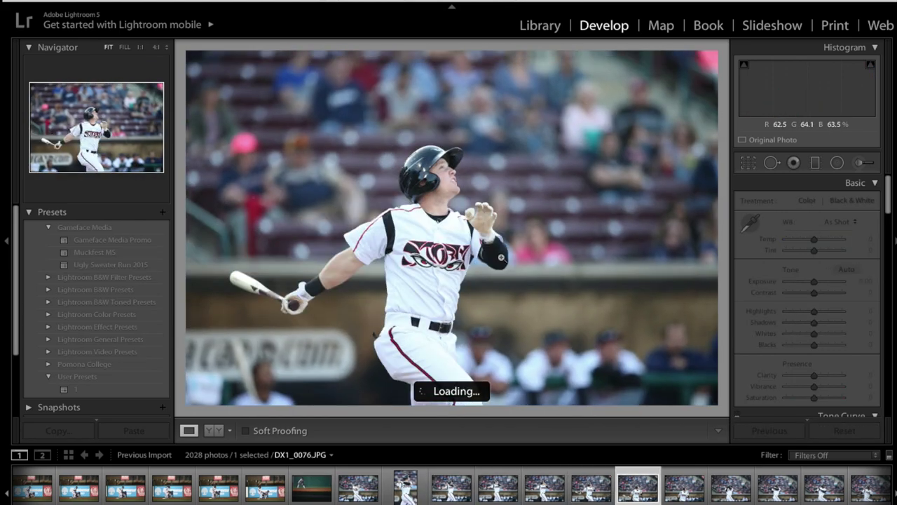
key("Right")
key("Right")
key("Right")
key("Right")
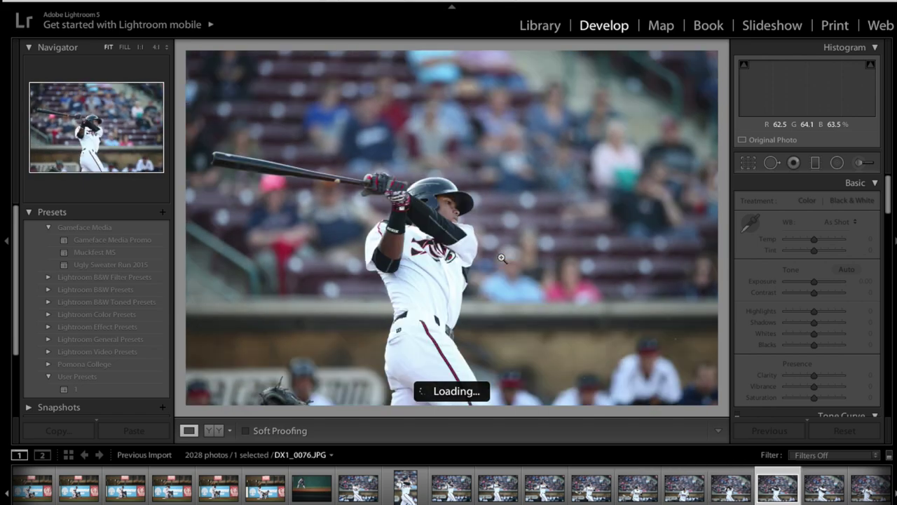
key("Right")
key("Right")
key("Right")
key("Right")
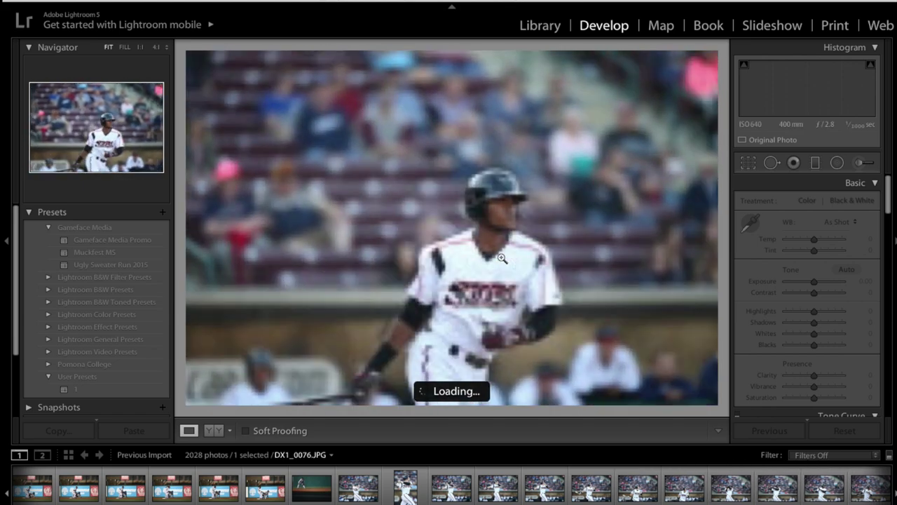
key("Right")
key("Right")
key("Right")
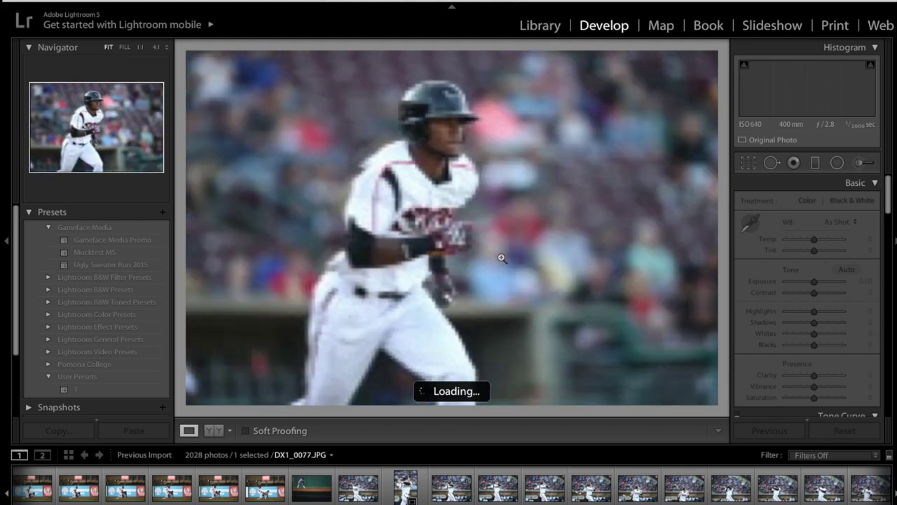
key("Right")
key("Right")
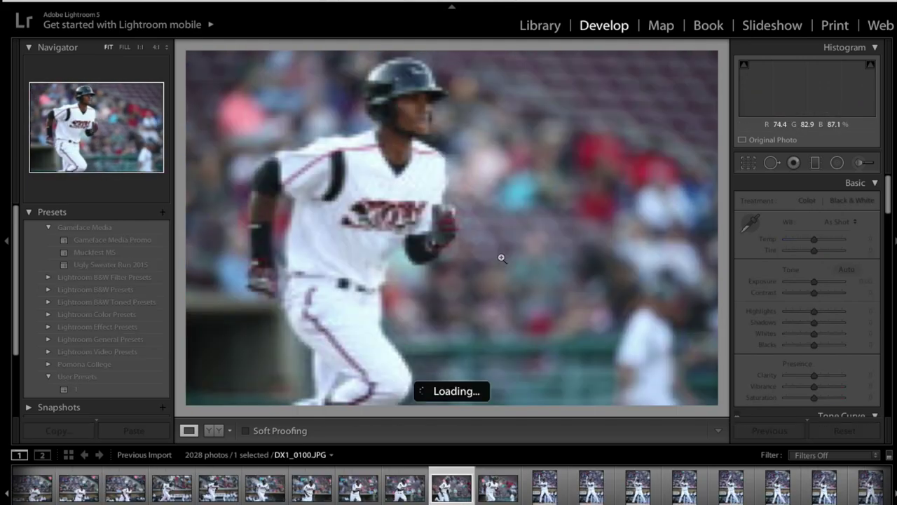
key("Right")
key("Right")
key("Right")
key("Right")
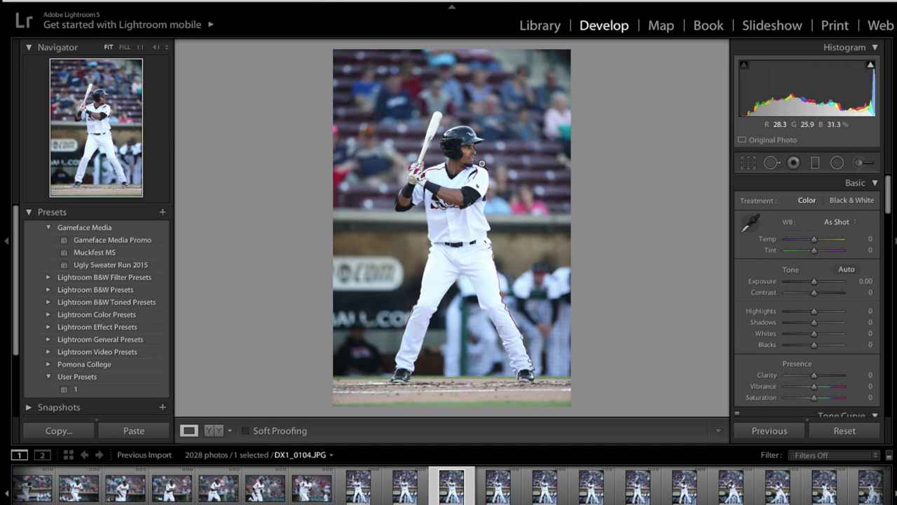
Check DX1_0104's batter at 1:1, then move to DX1_0107 and zoom on his helmet and face
left_click(473, 159)
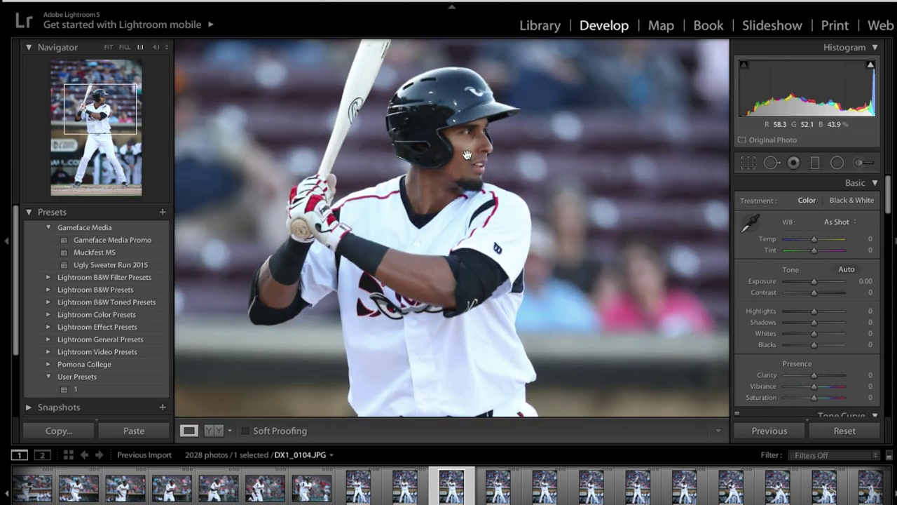
left_click(473, 160)
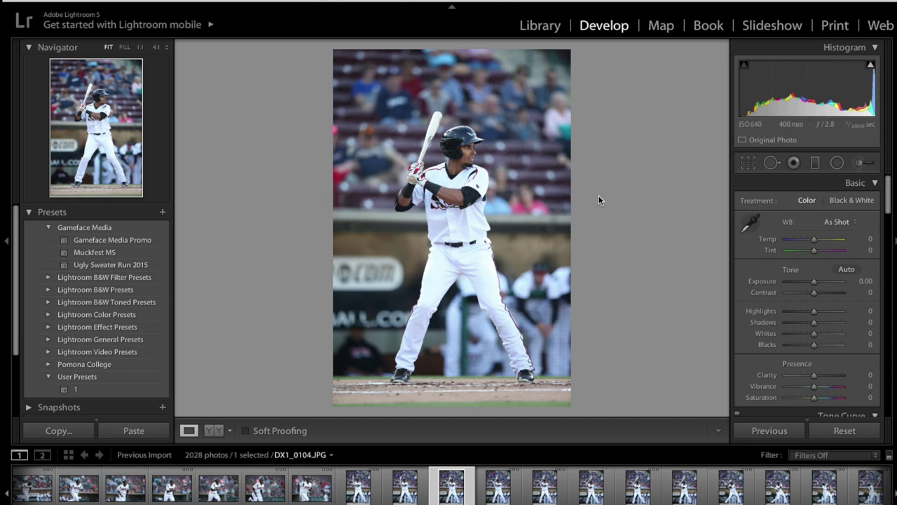
key("Right")
key("Right")
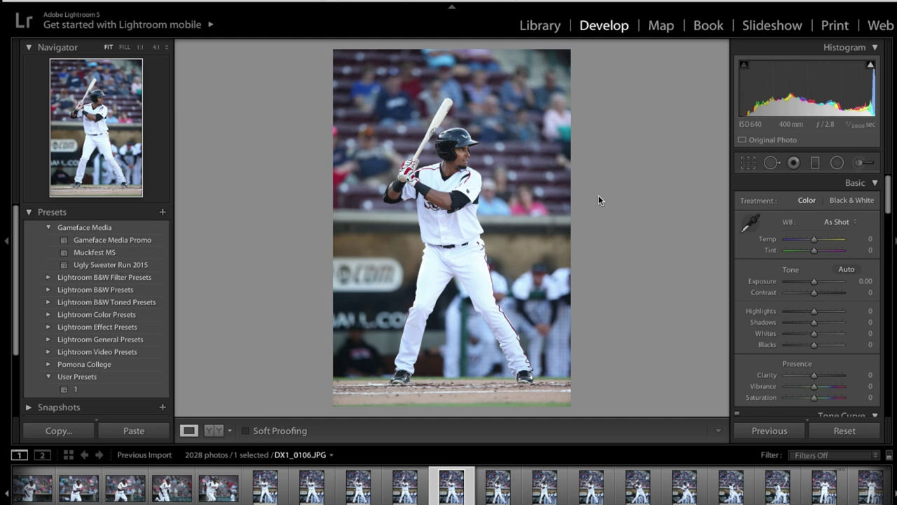
key("Right")
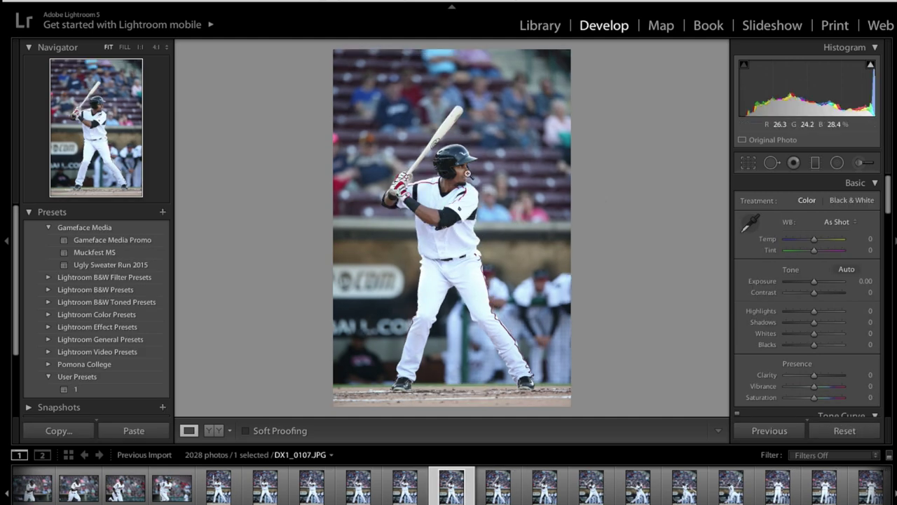
left_click(431, 153)
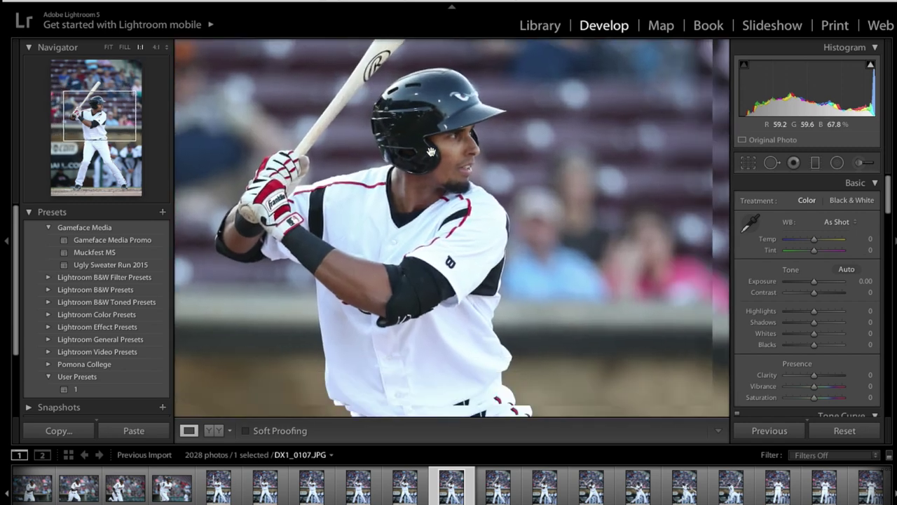